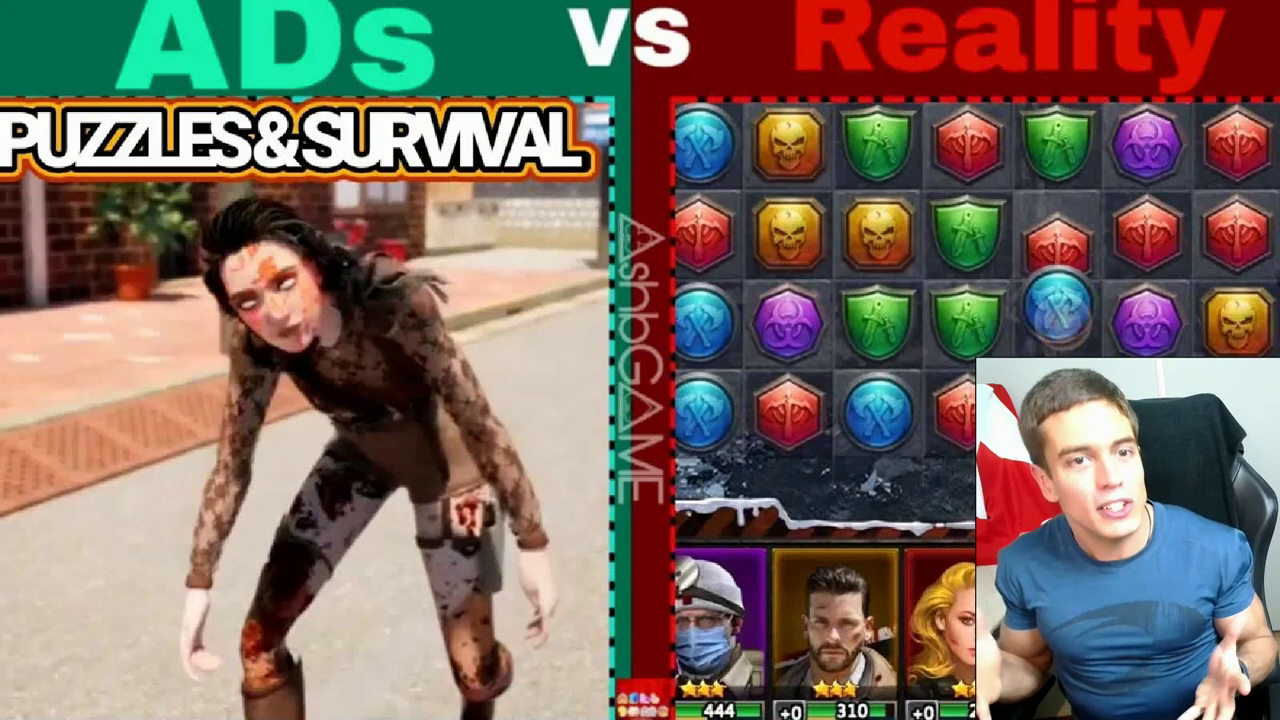
Dismiss LuluBox's full-screen trading ad and the follow-up store ad, ending on the Nox home screen.
key(space)
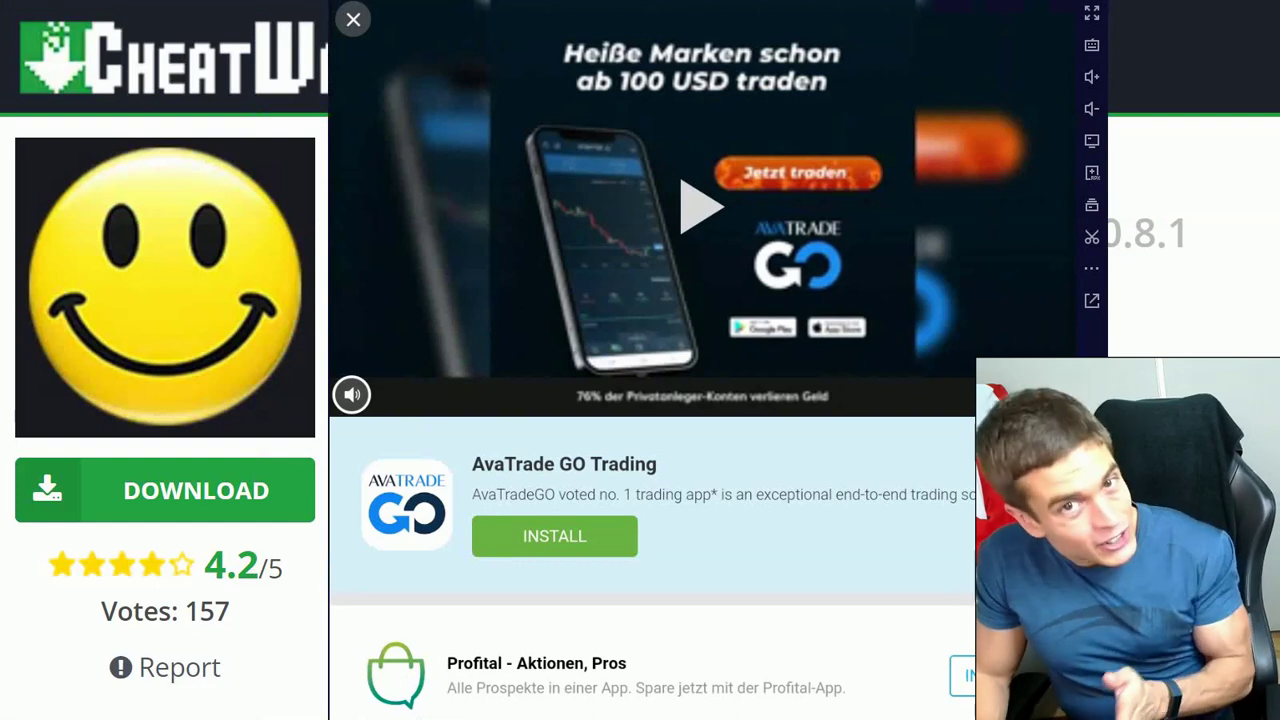
click(353, 20)
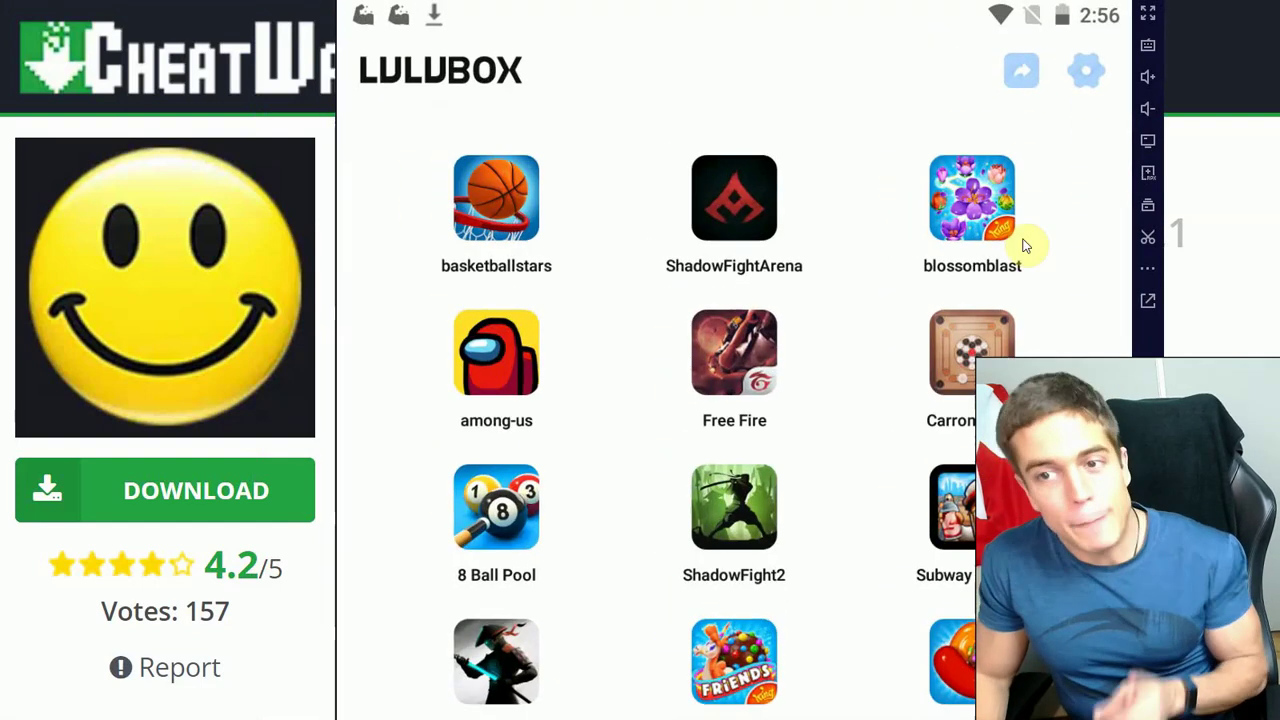
click(977, 510)
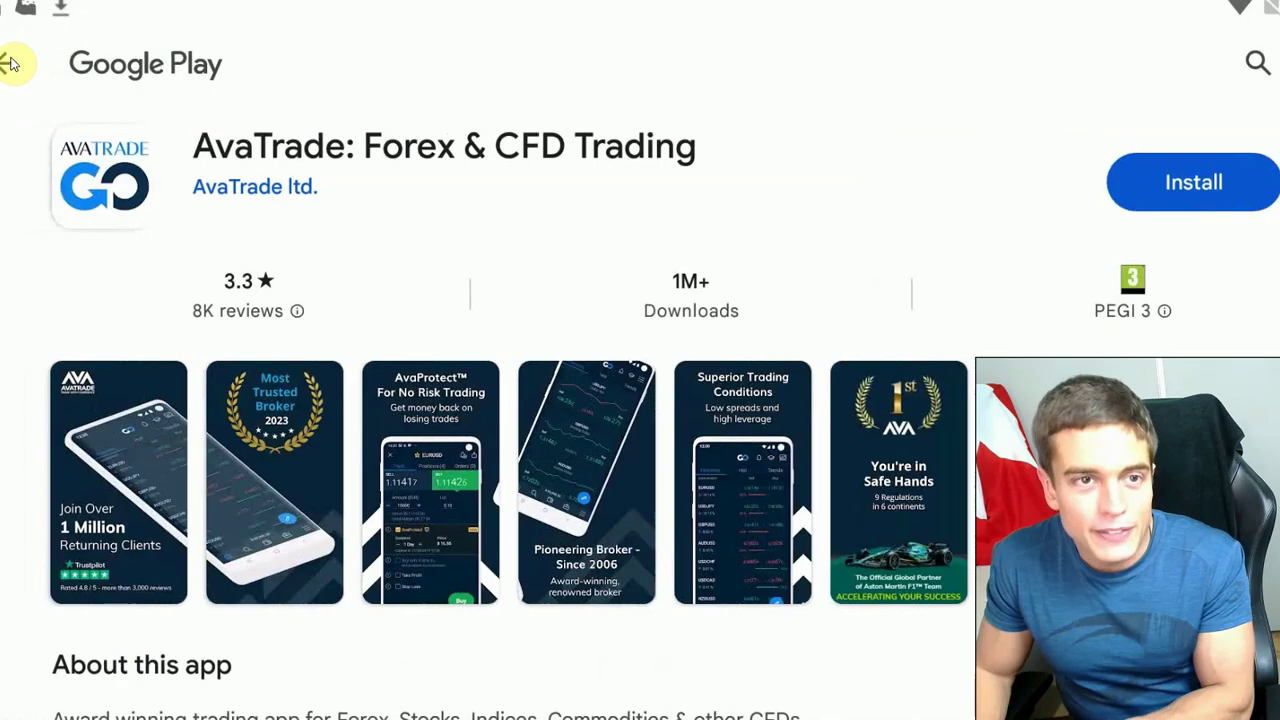
click(14, 60)
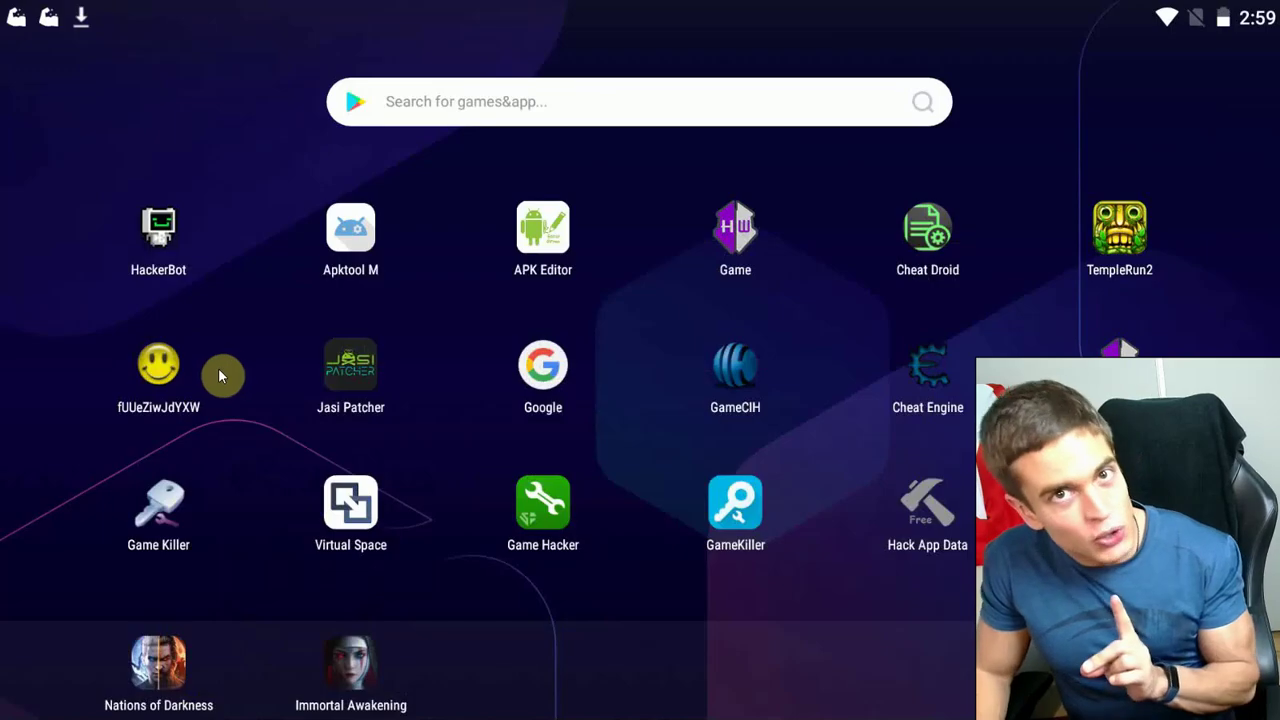
In Lucky Patcher, reach LuluBox's Create Modified APK File > APK without Google Ads options.
click(220, 368)
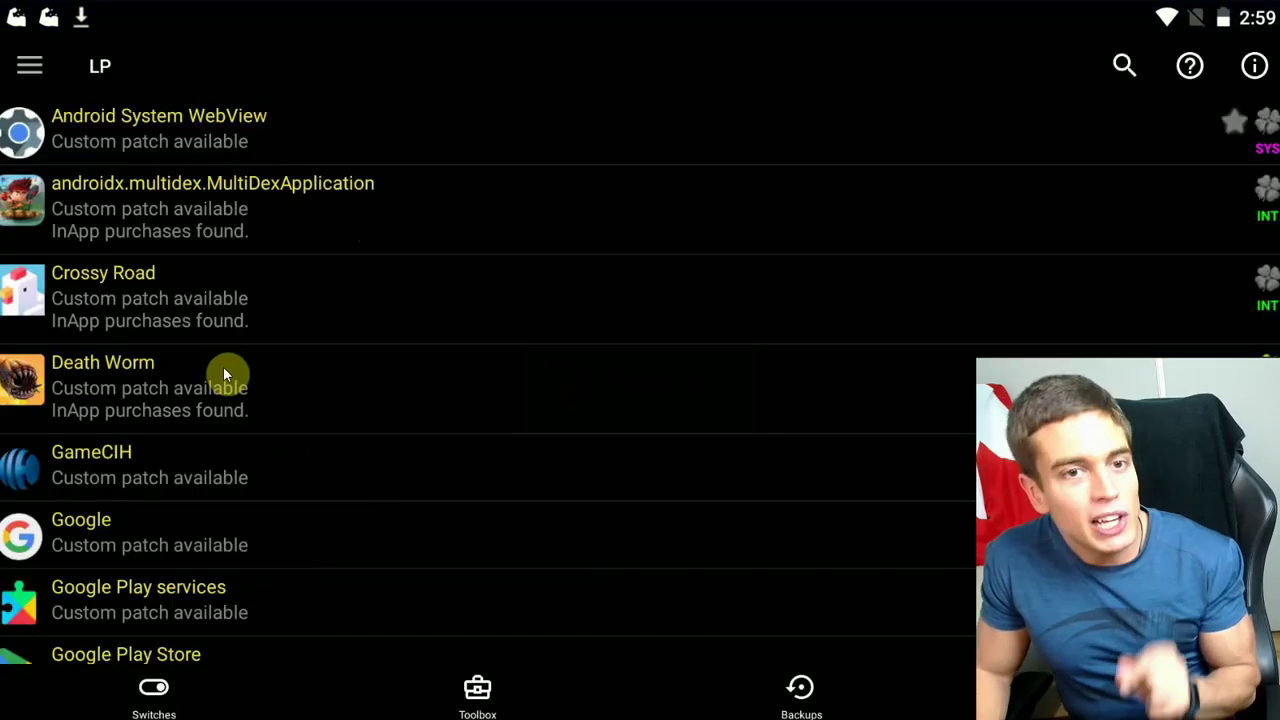
scroll(340, 300, down, 10)
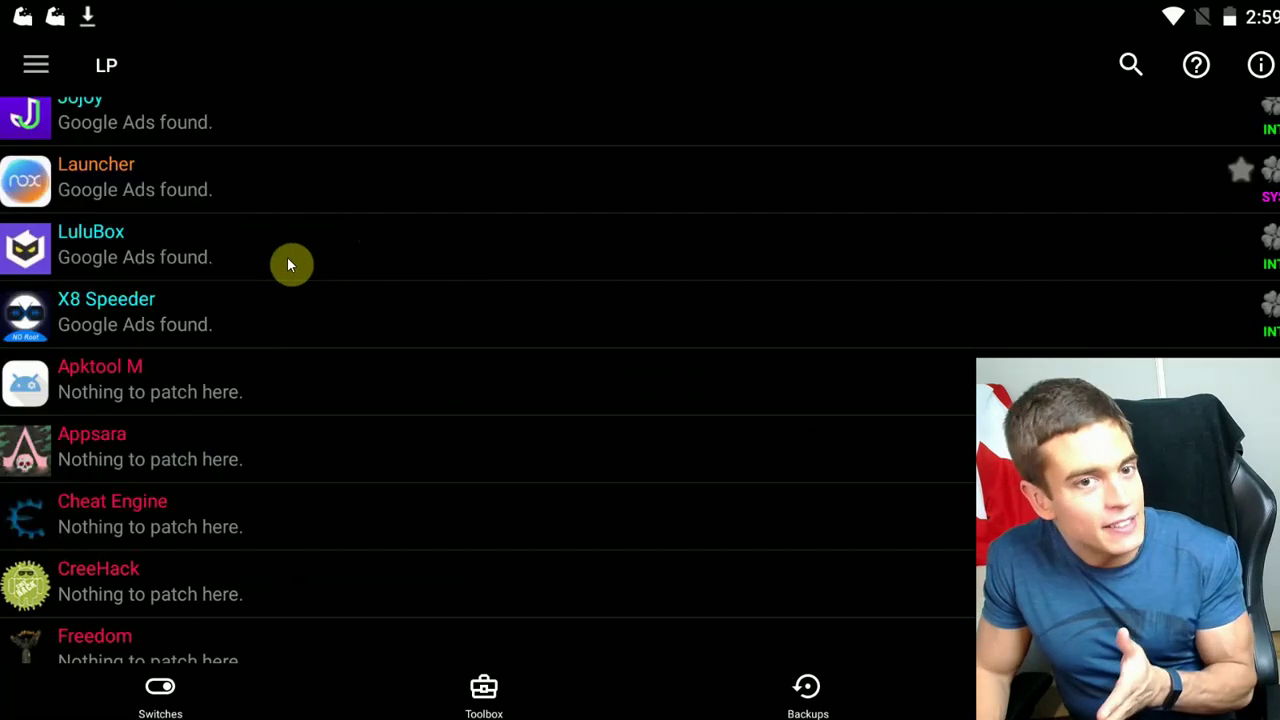
click(271, 249)
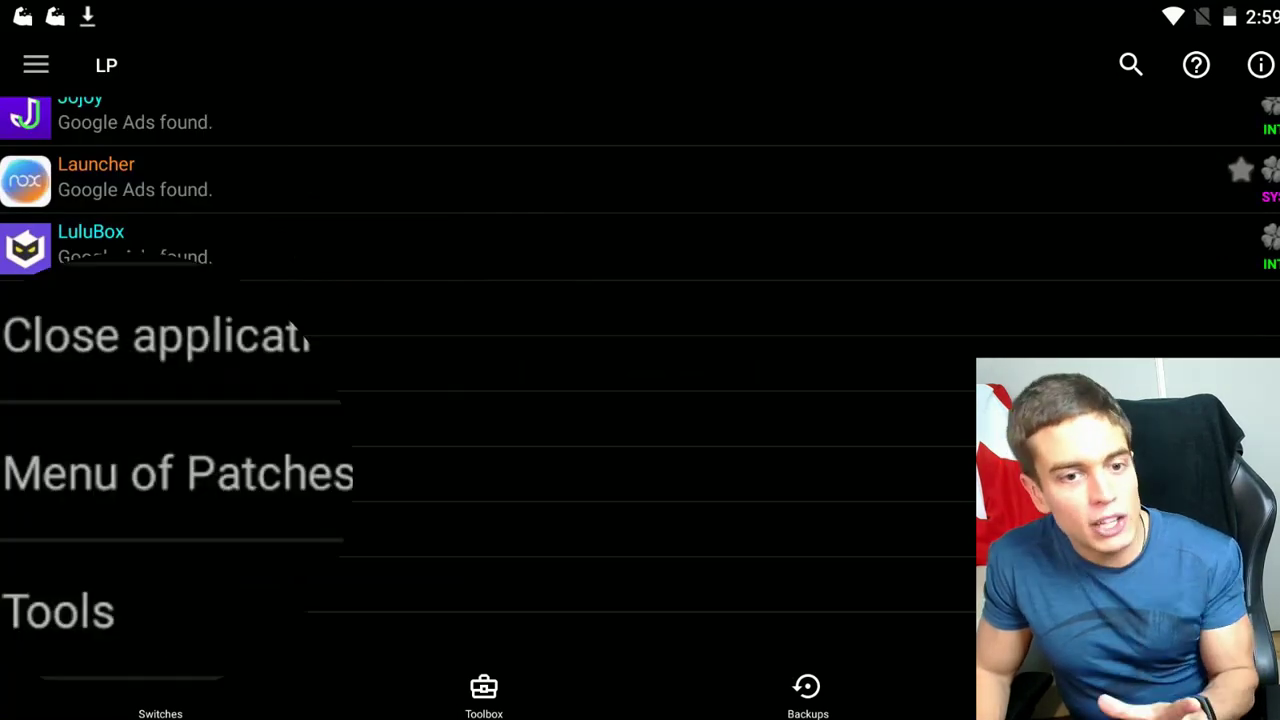
click(238, 470)
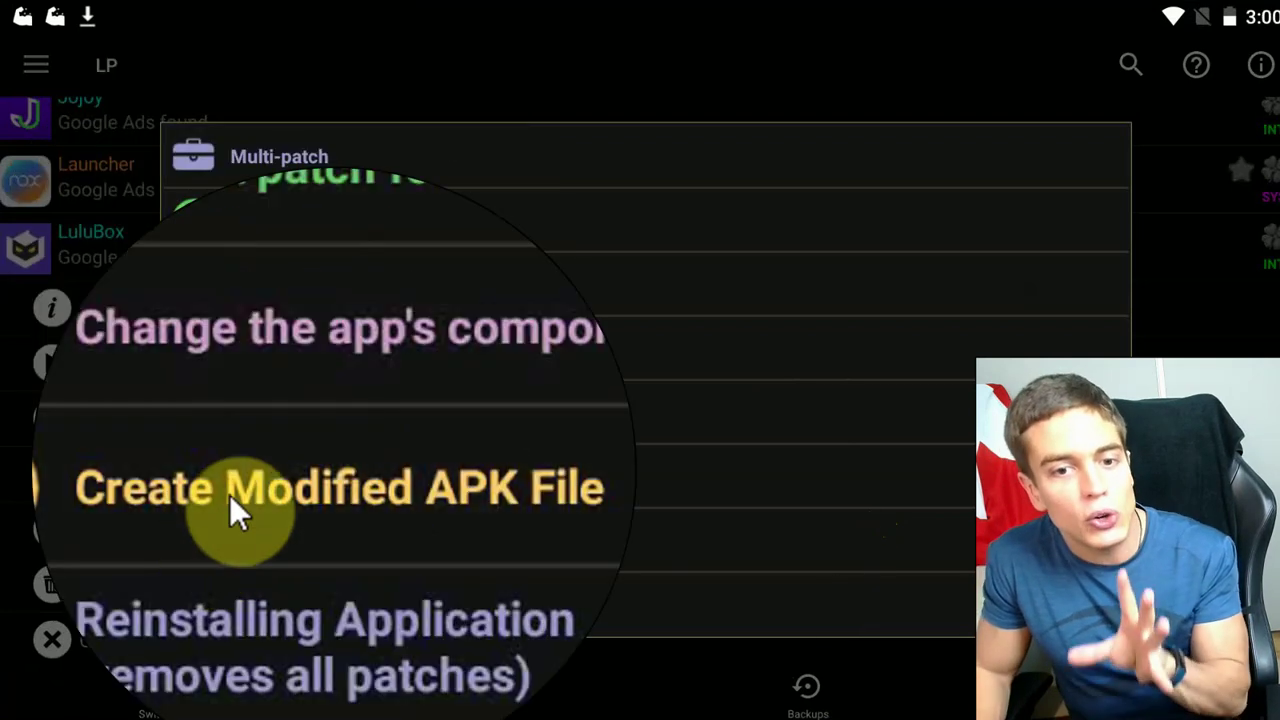
click(229, 494)
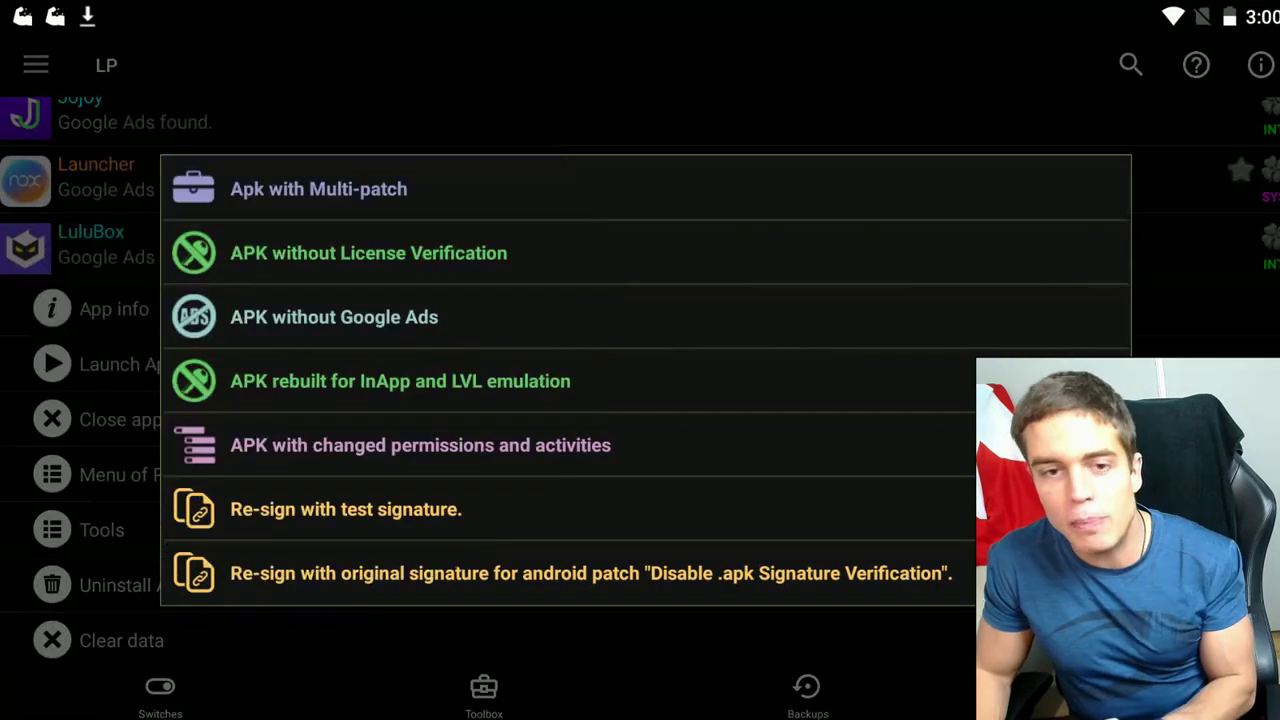
key(Escape)
click(200, 470)
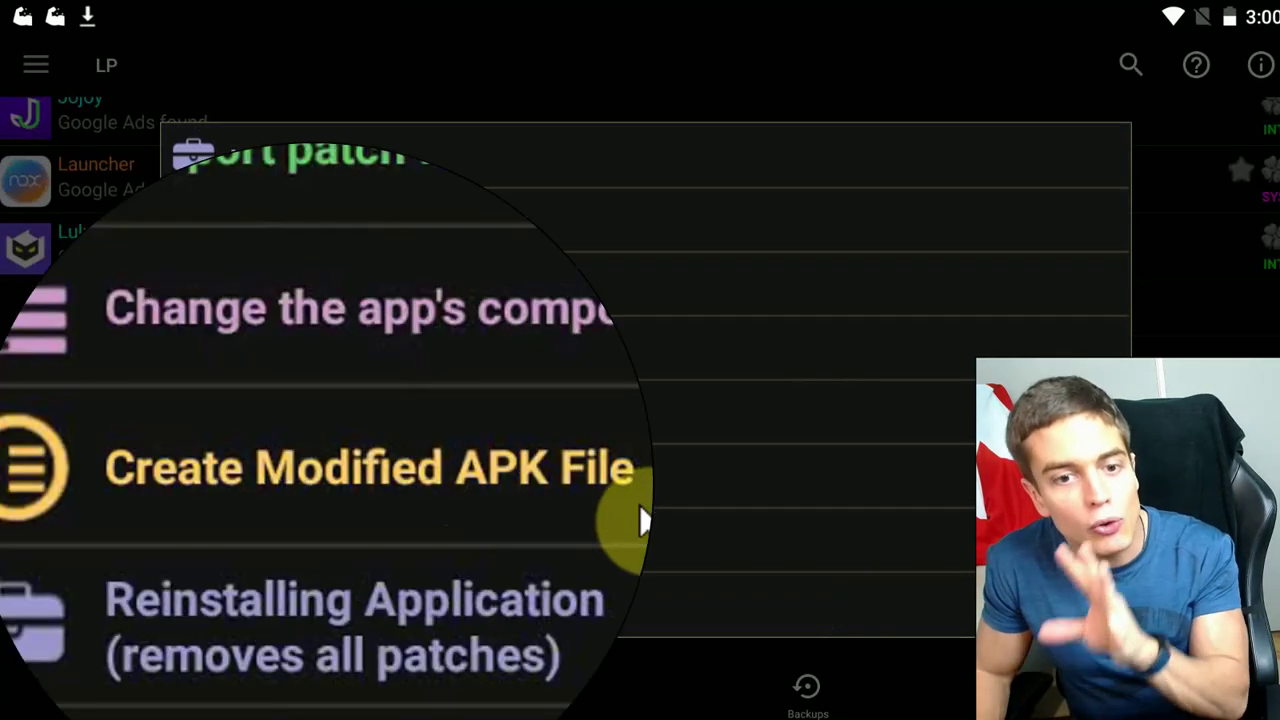
click(643, 517)
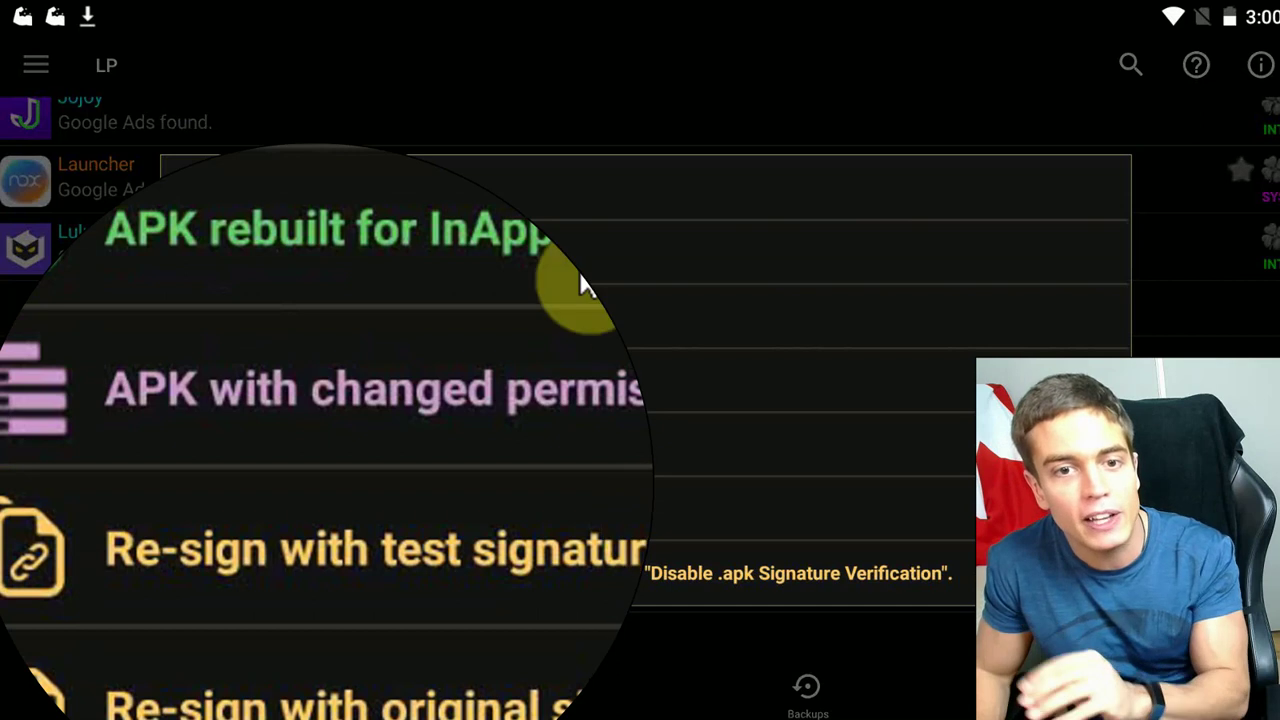
click(587, 338)
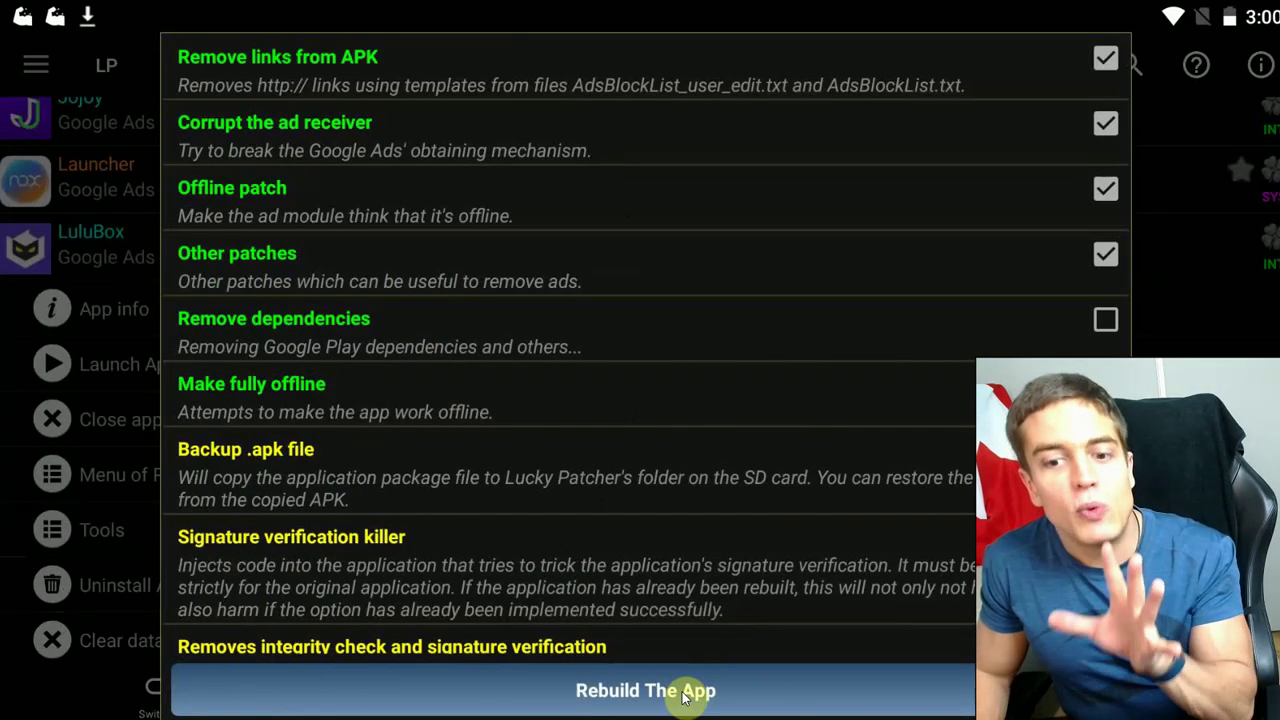
Rebuild LuluBox with the ad-removal patches, then open the rebuilt file and install it.
click(684, 697)
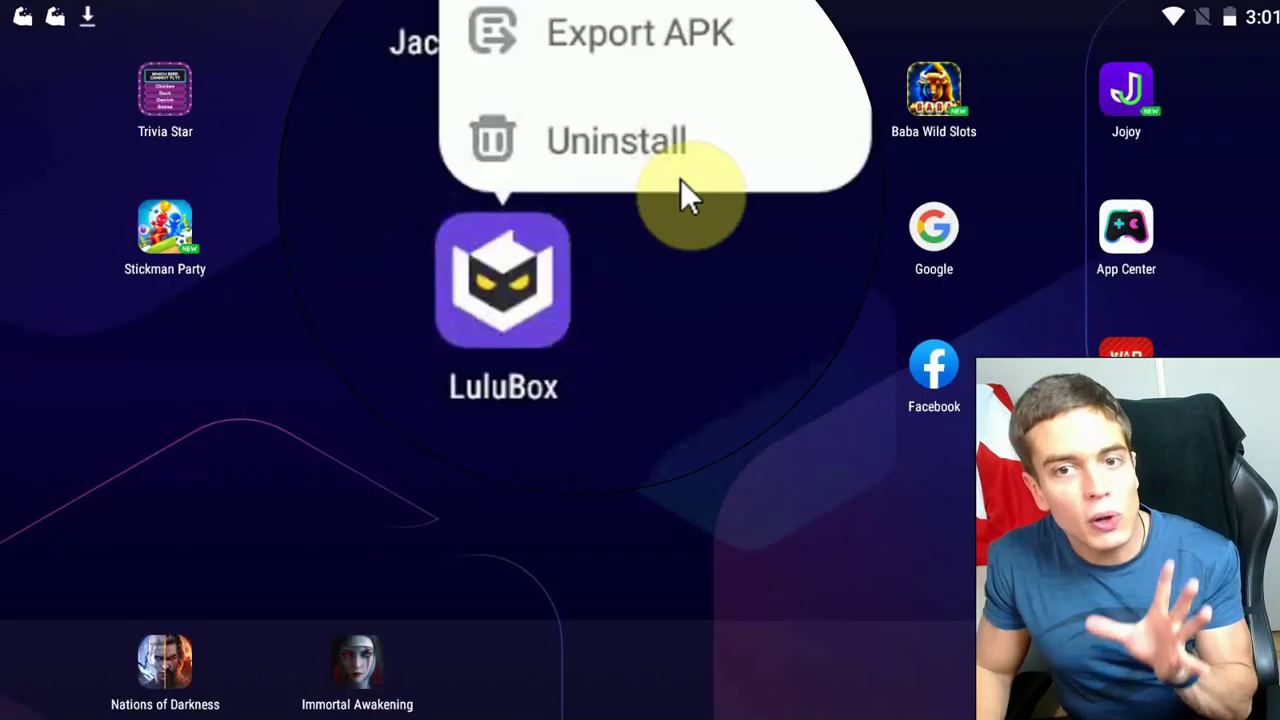
click(676, 170)
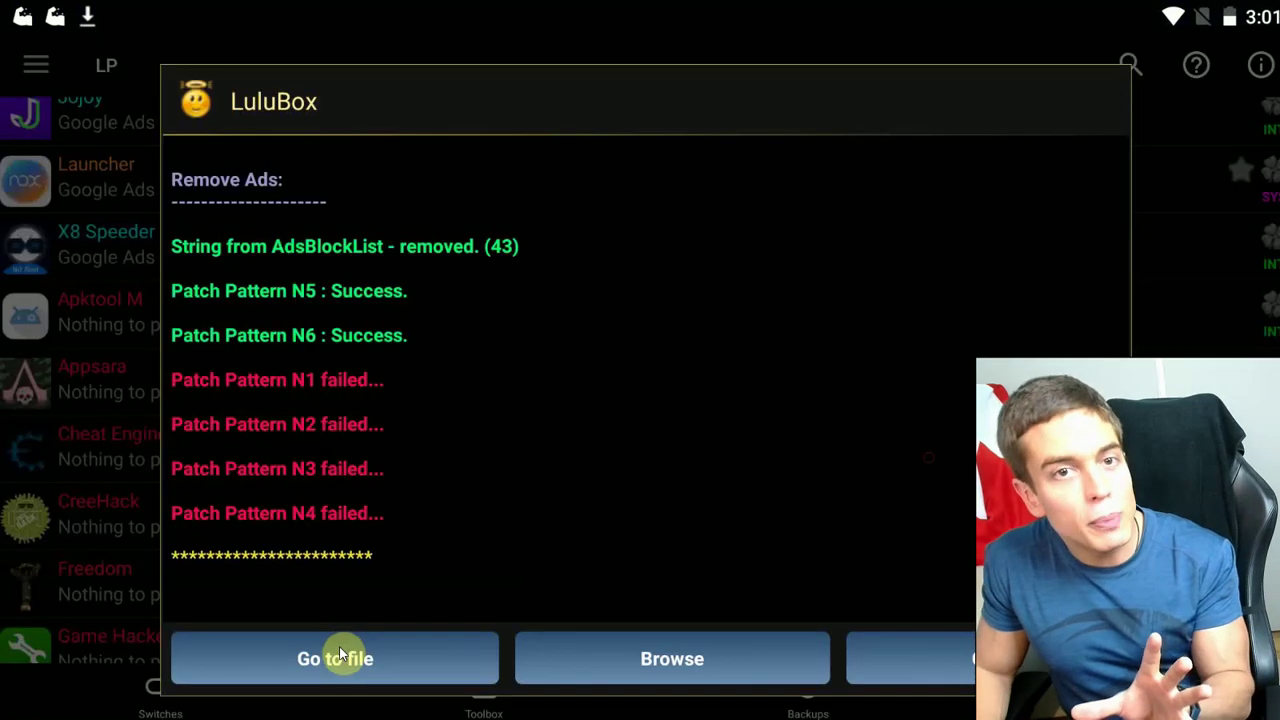
click(339, 647)
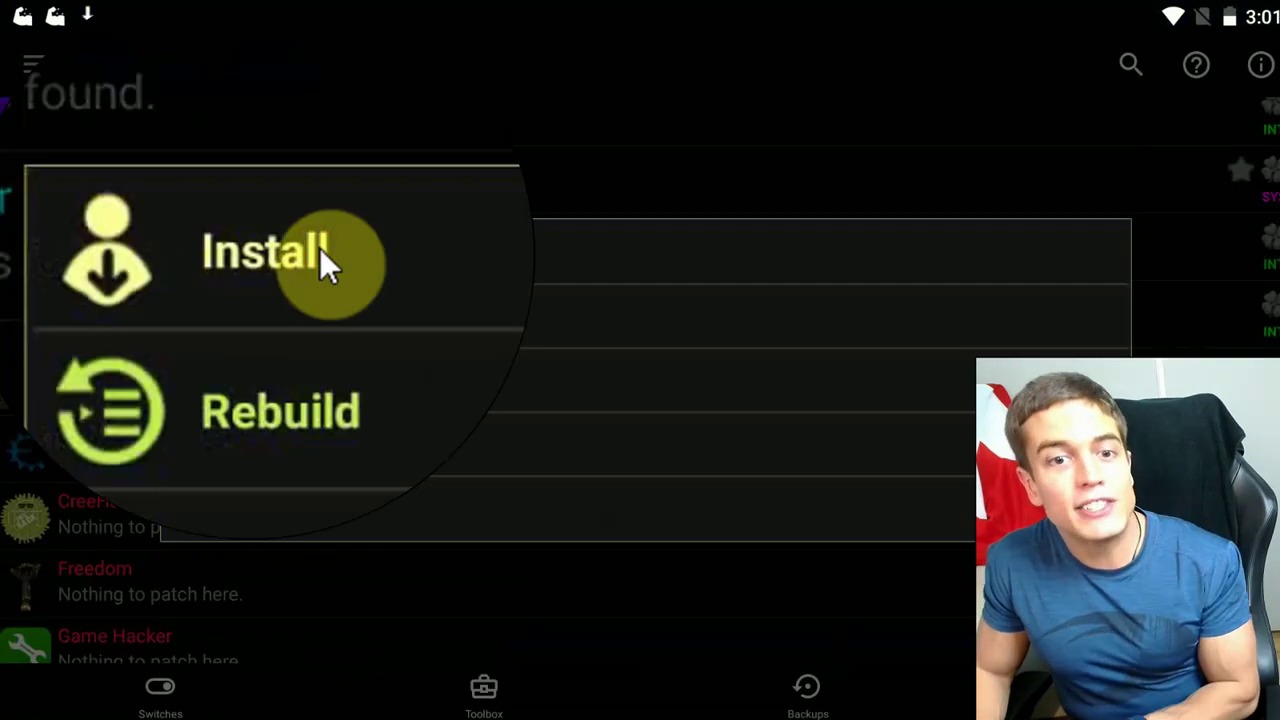
click(320, 250)
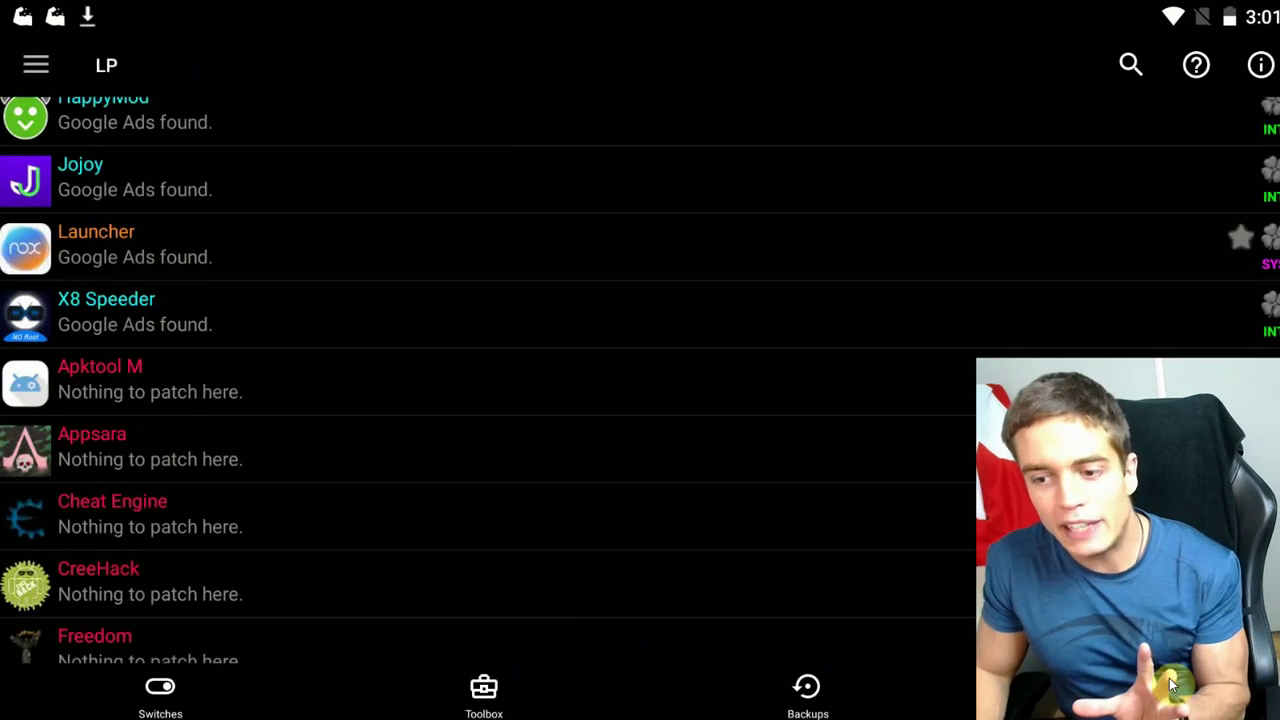
Browse to LuckyPatcher > Modified > LuluBox to locate the ads-removed APK.
click(147, 168)
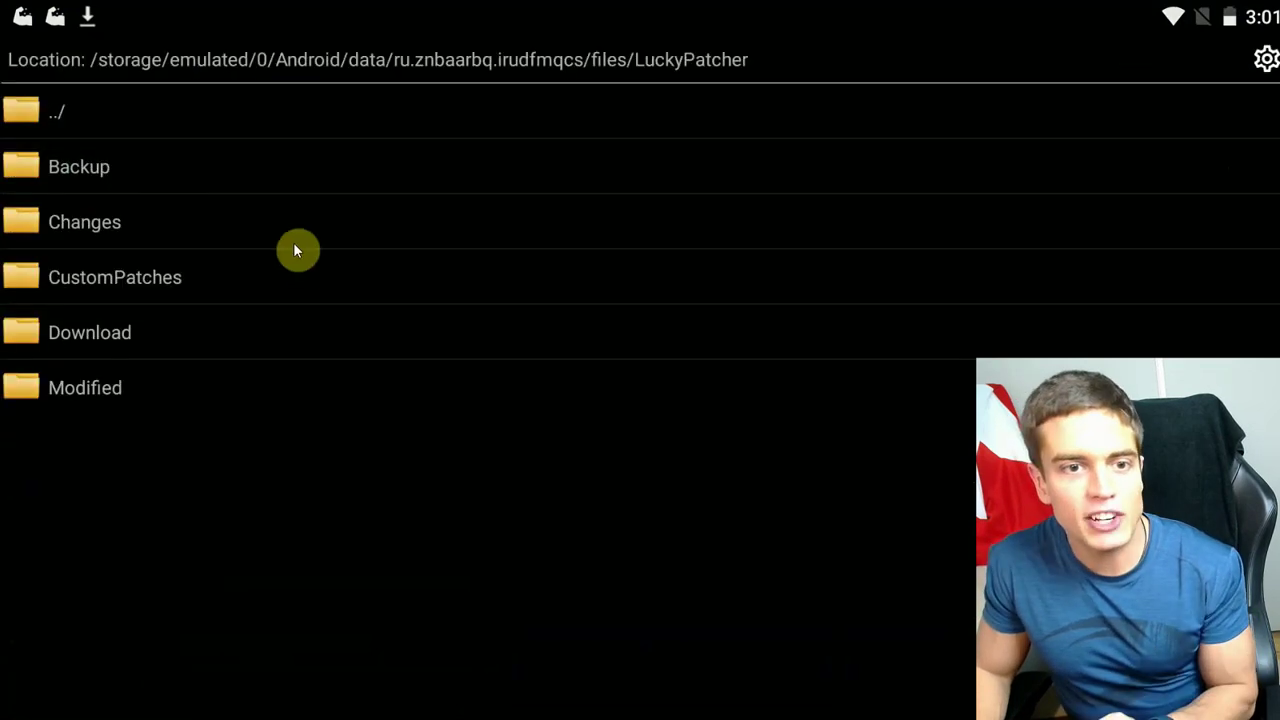
click(108, 389)
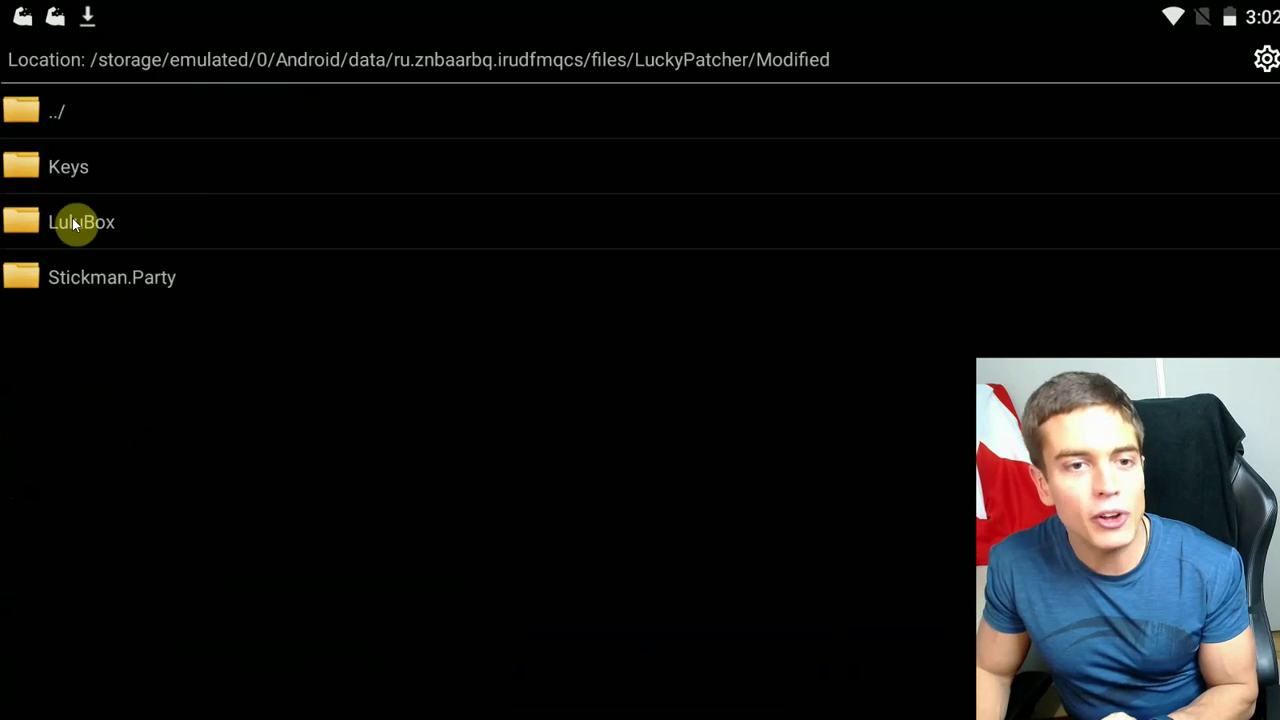
click(72, 222)
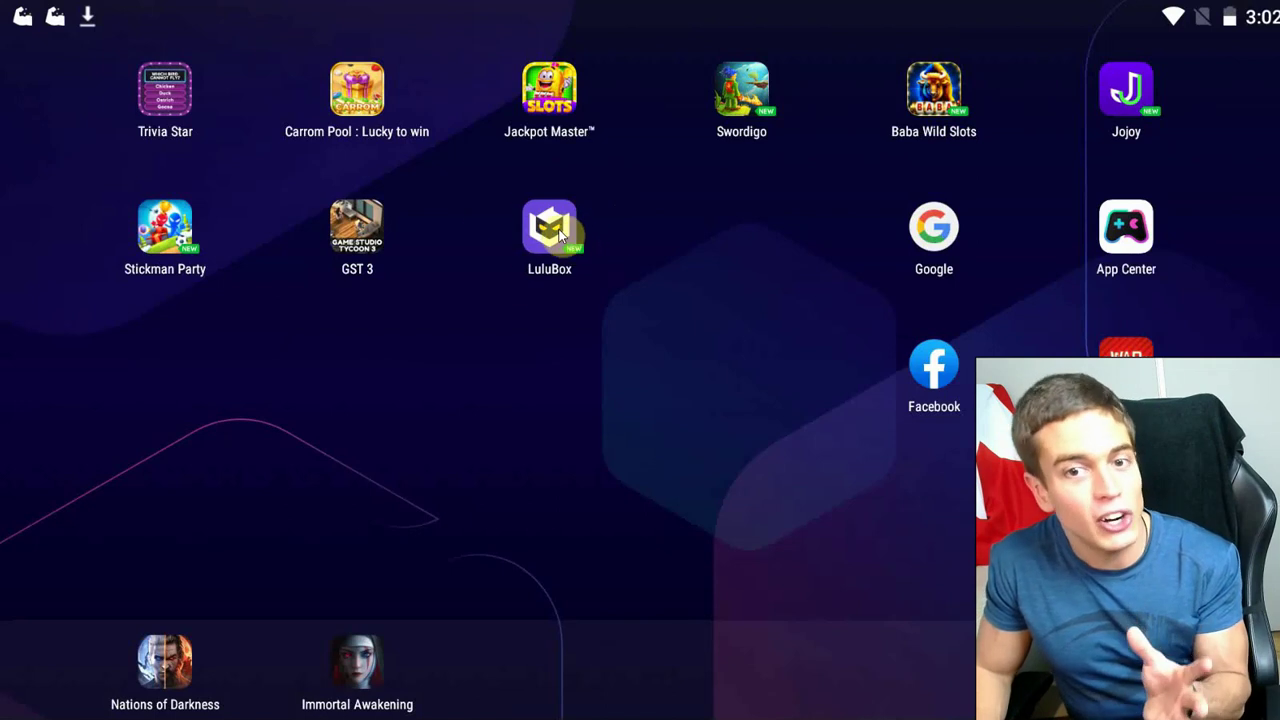
Launch the patched, ad-free LuluBox and open then leave a game's feature page.
click(562, 233)
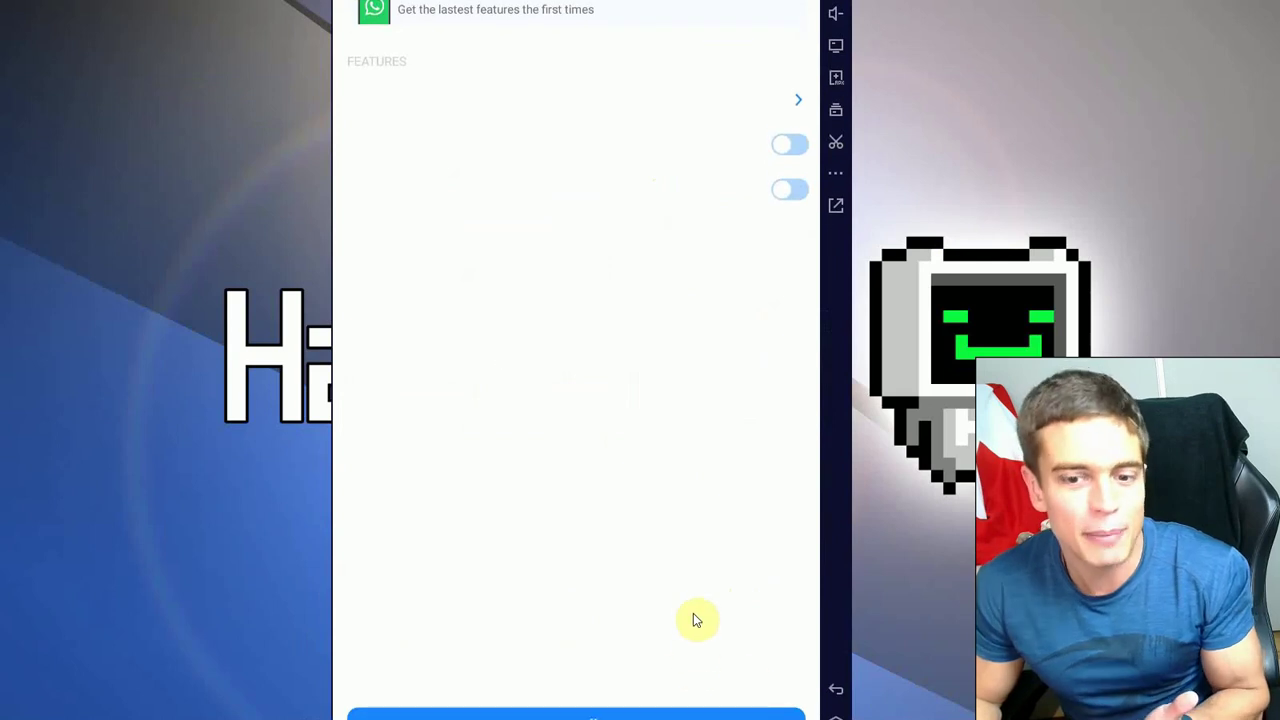
click(837, 708)
click(451, 116)
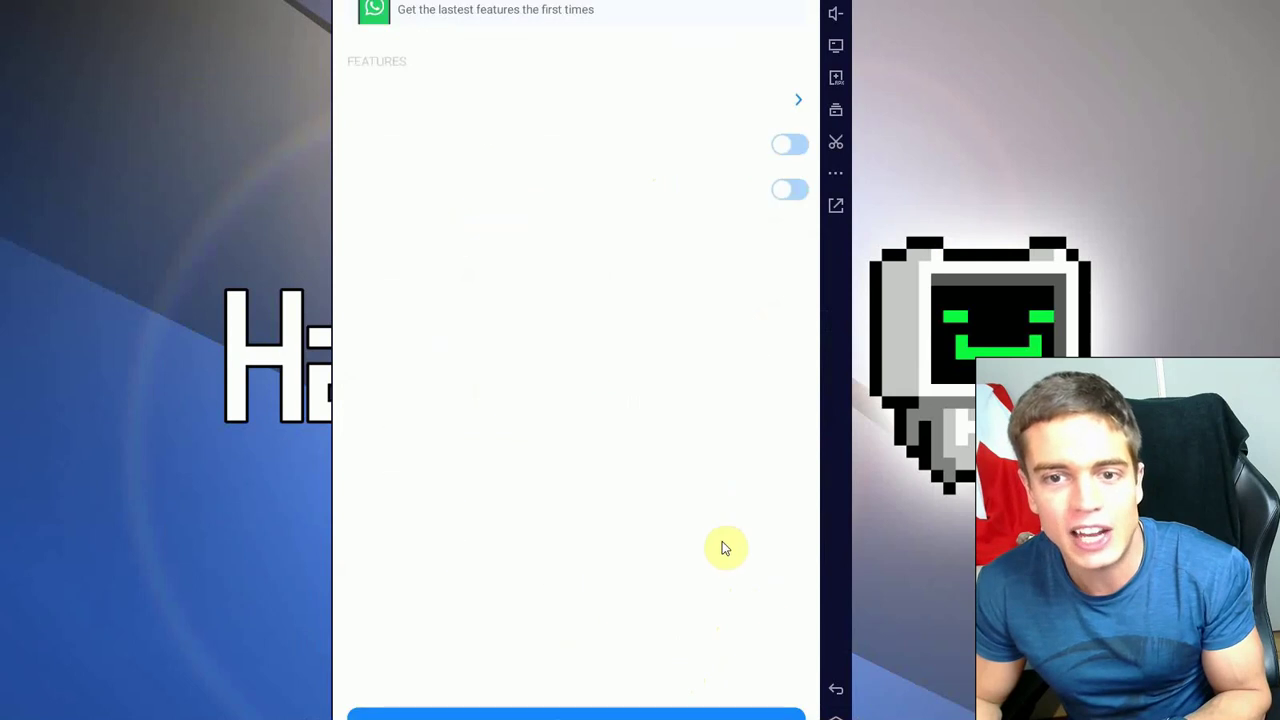
click(837, 687)
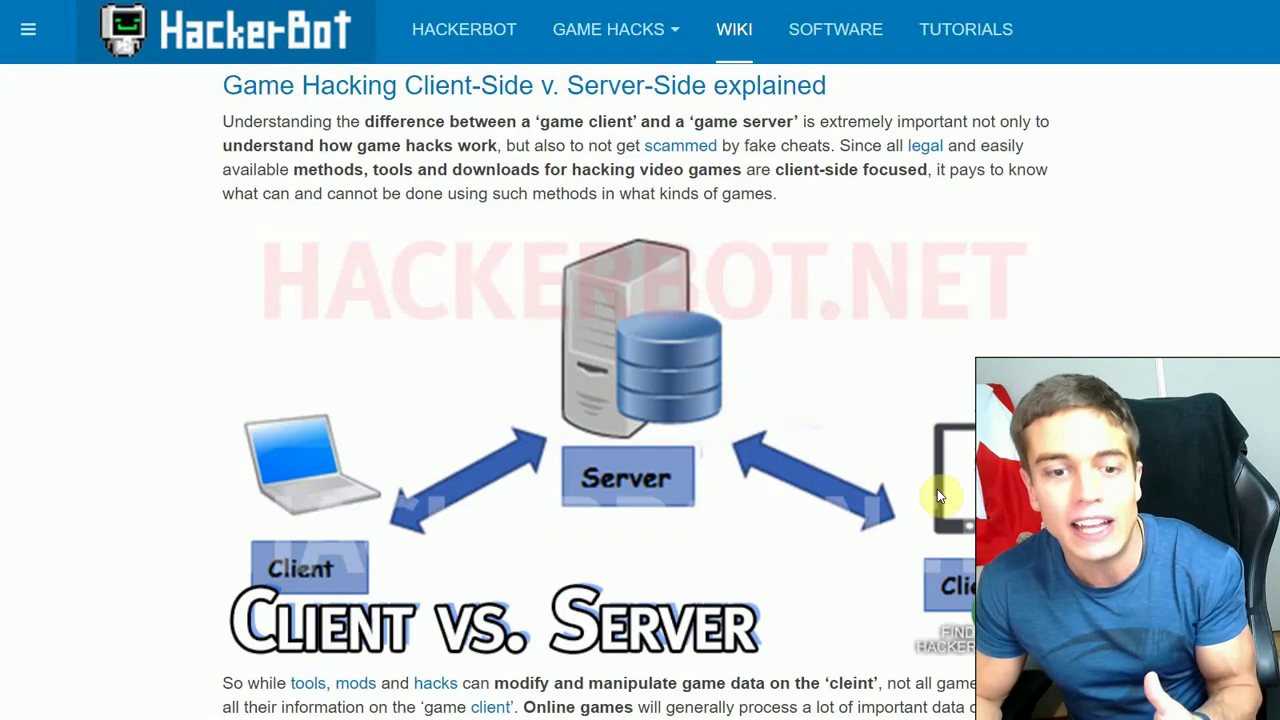
Scroll through HackerBot's client versus server game hacking article.
scroll(910, 465, down, 1)
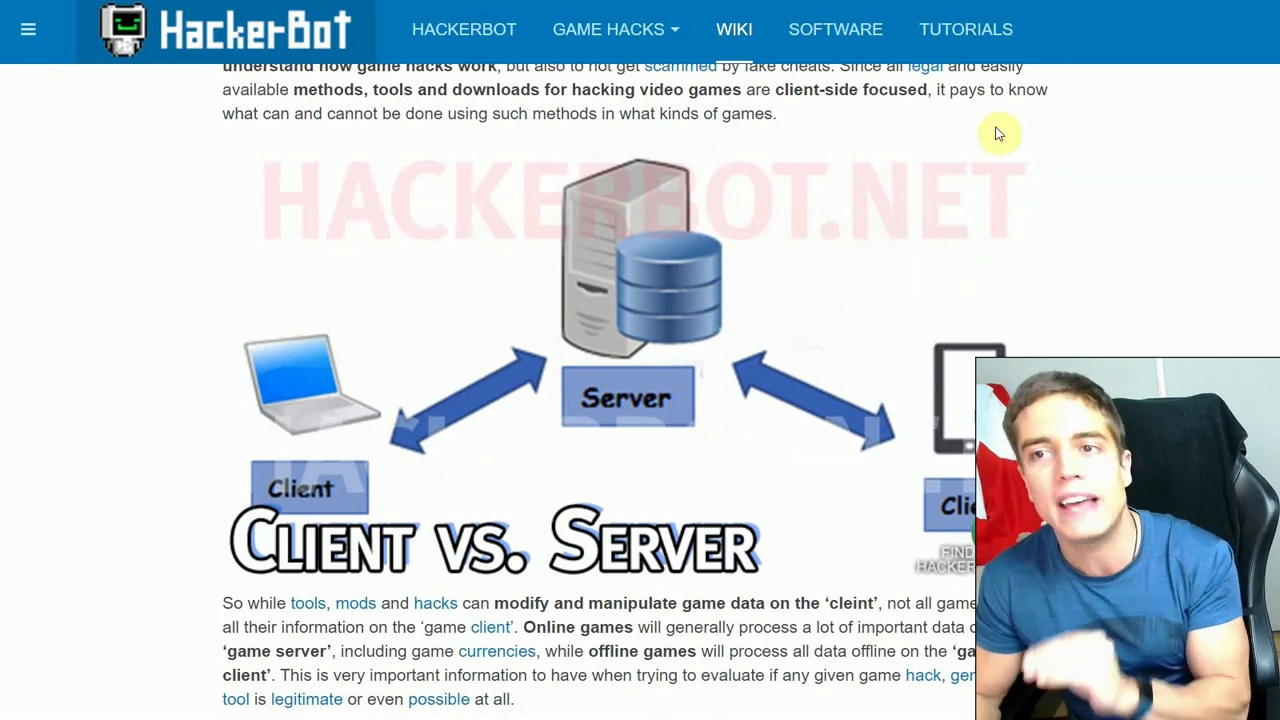
scroll(909, 237, down, 1)
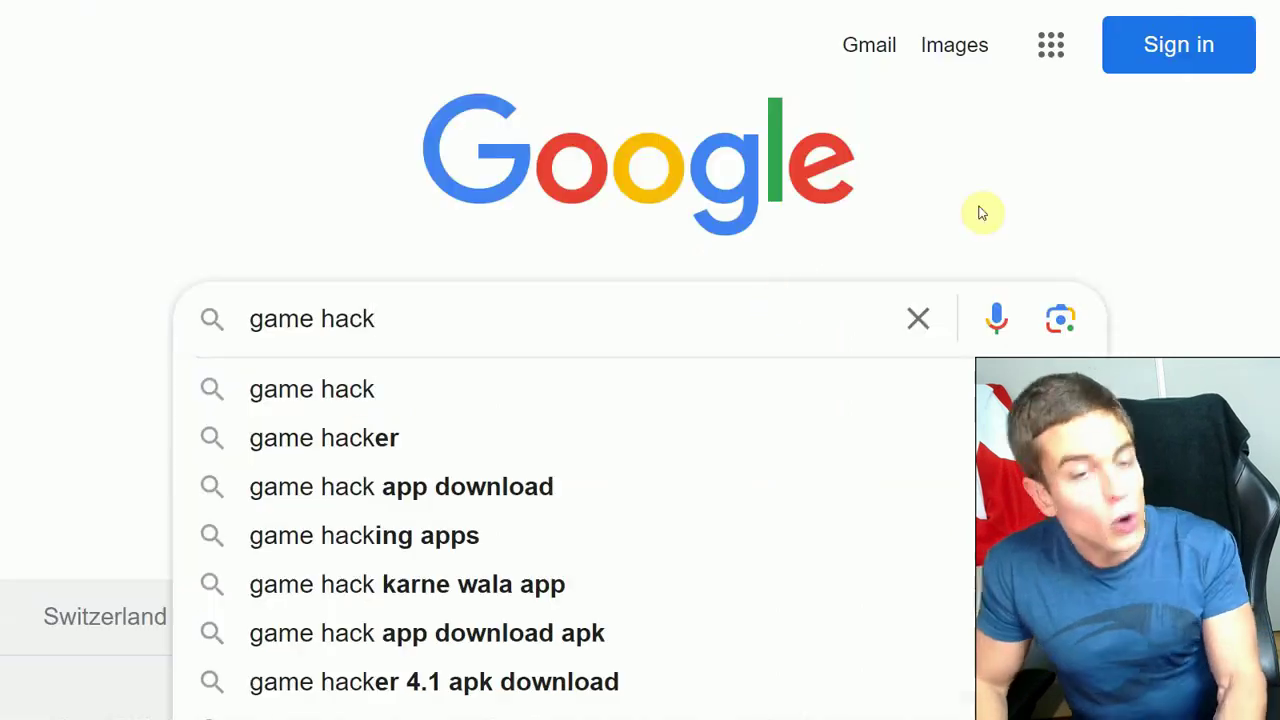
Search Google for 'game hack', then use HackerBot's HackFinder for 'free fire mod apk' with NO ADS.
key(Return)
click(523, 294)
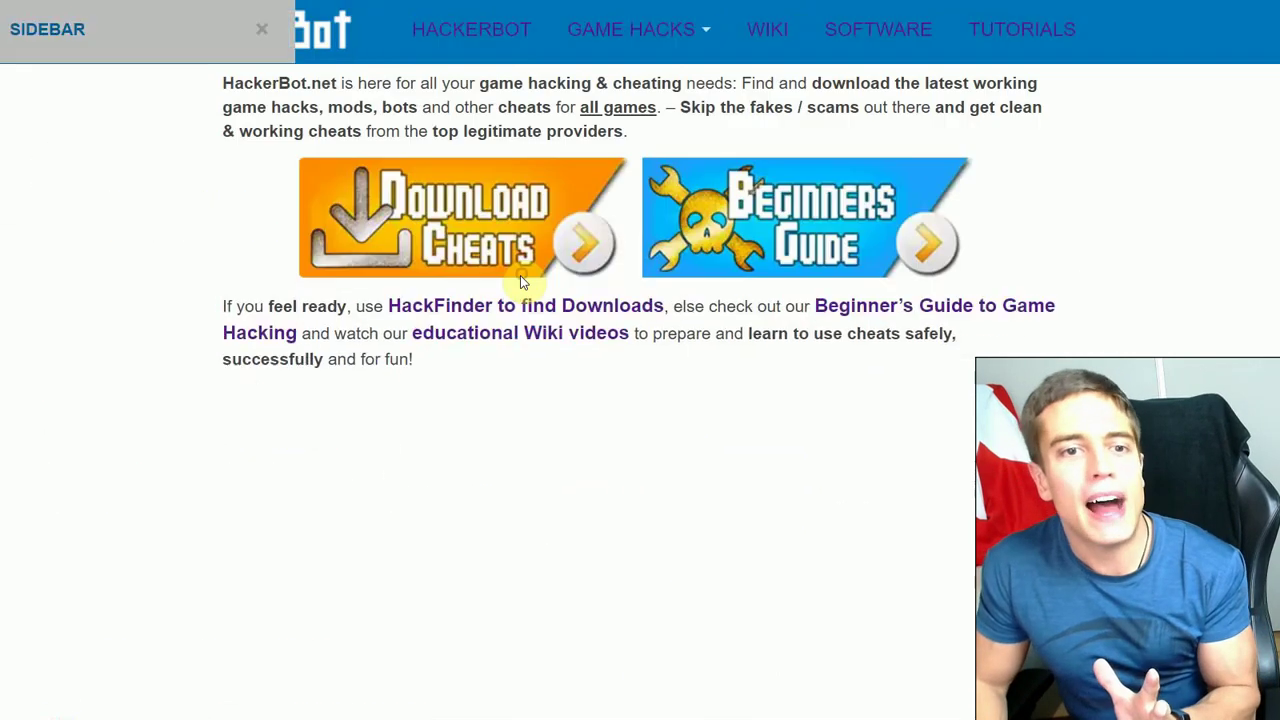
click(524, 300)
text(free fire mod apk)
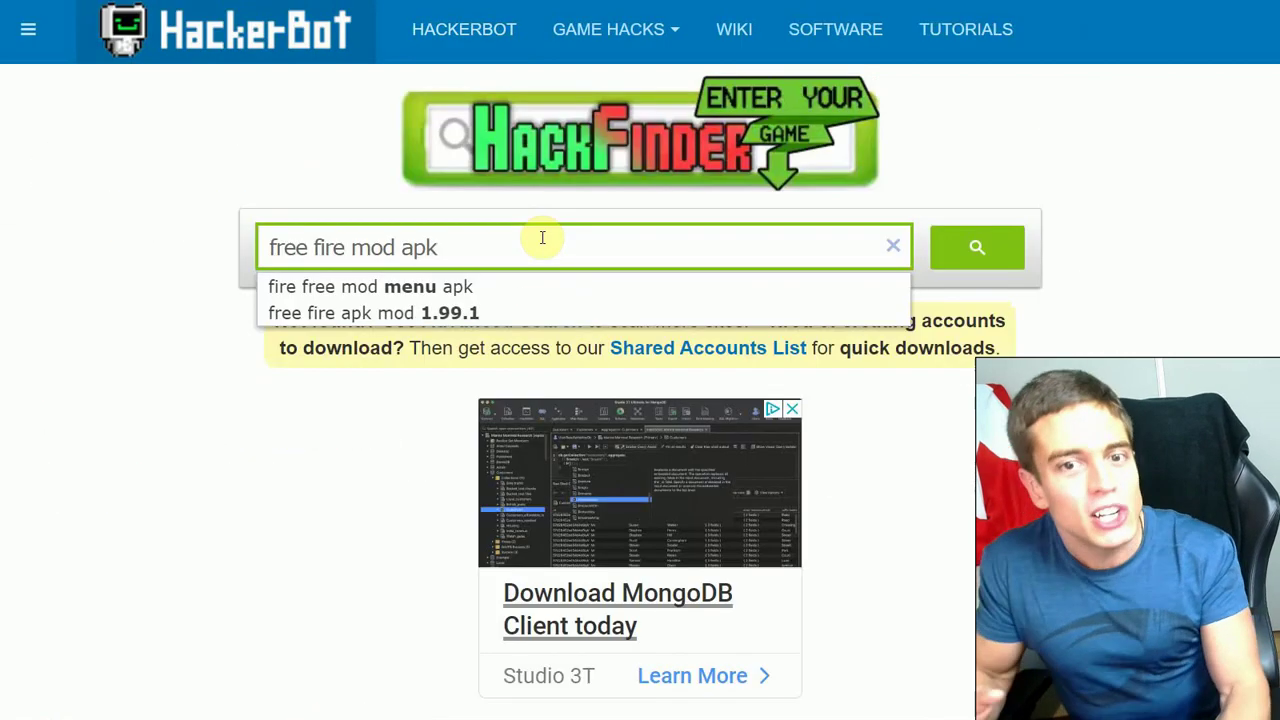
key(Return)
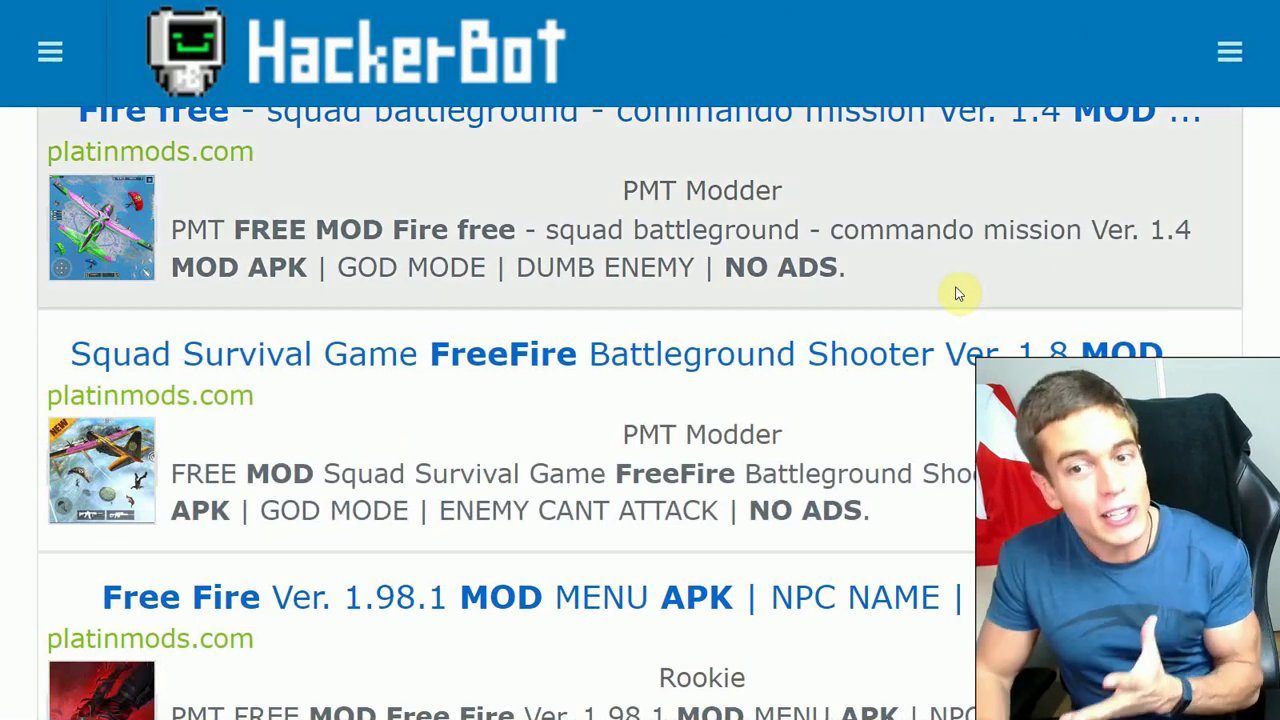
drag(952, 282, 600, 278)
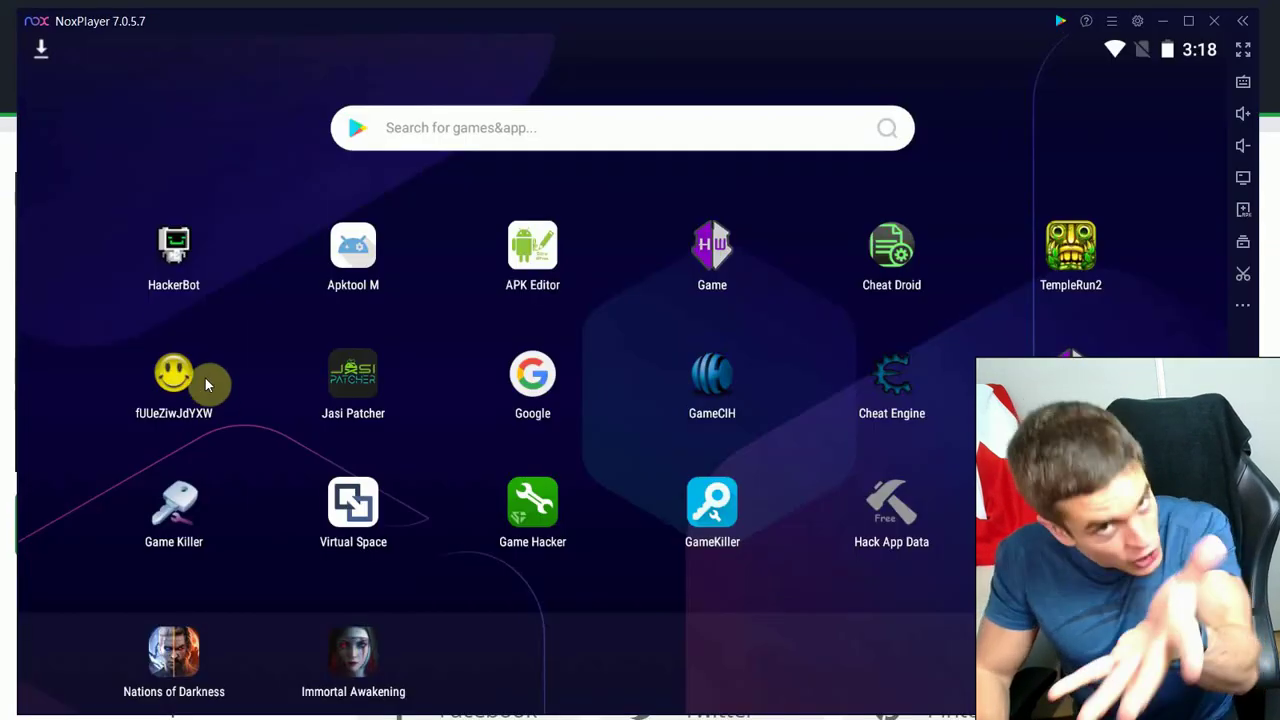
Launch Jasi Patcher from the NoxPlayer home screen.
click(385, 370)
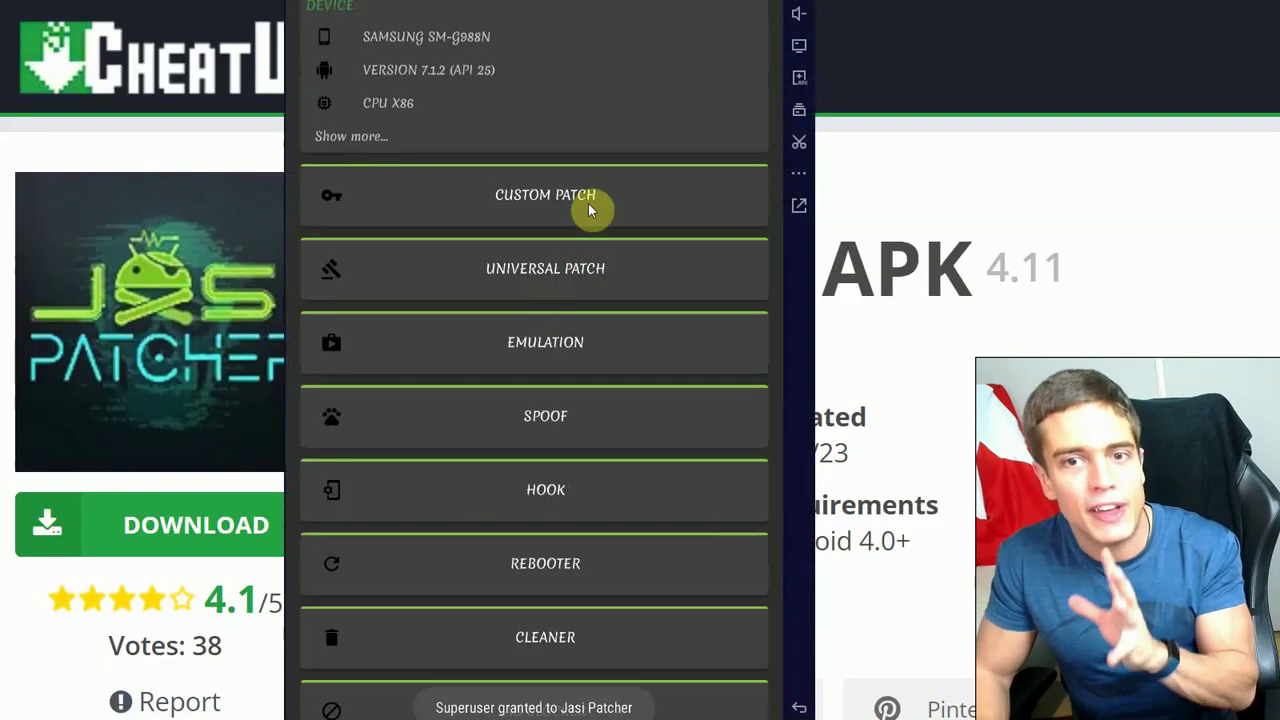